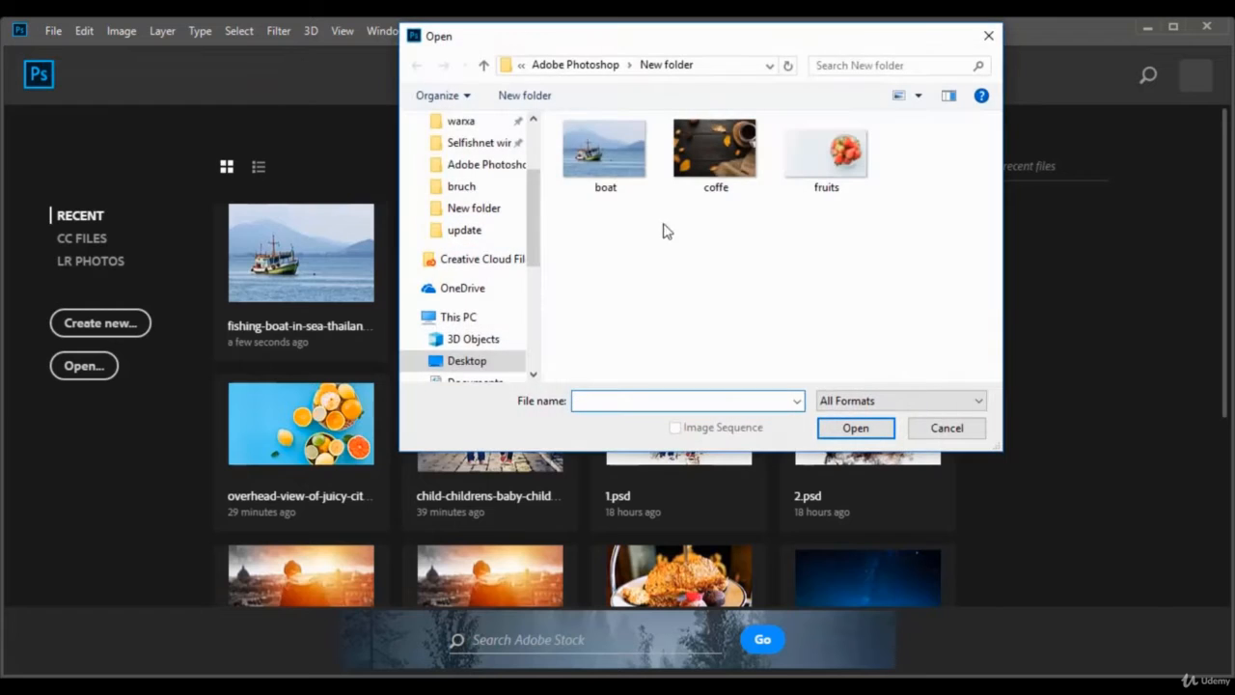
# - Open the fruits image and unlock its Background layer
pyautogui.click(835, 154)
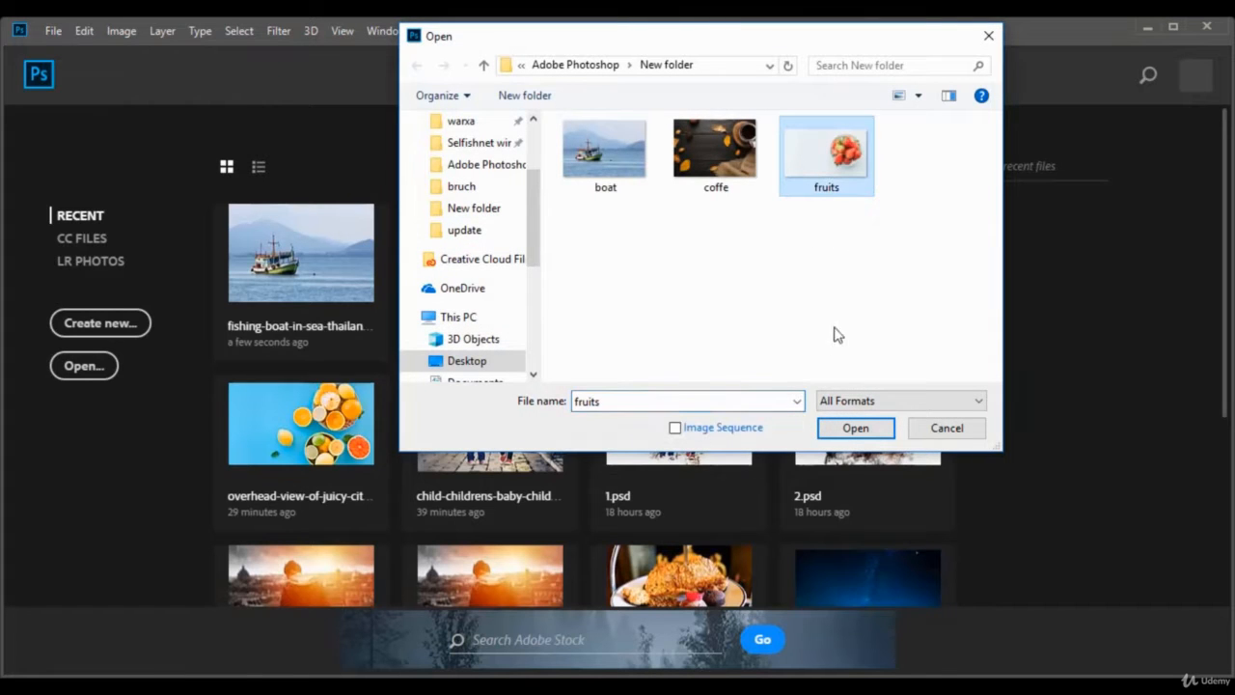
pyautogui.click(847, 430)
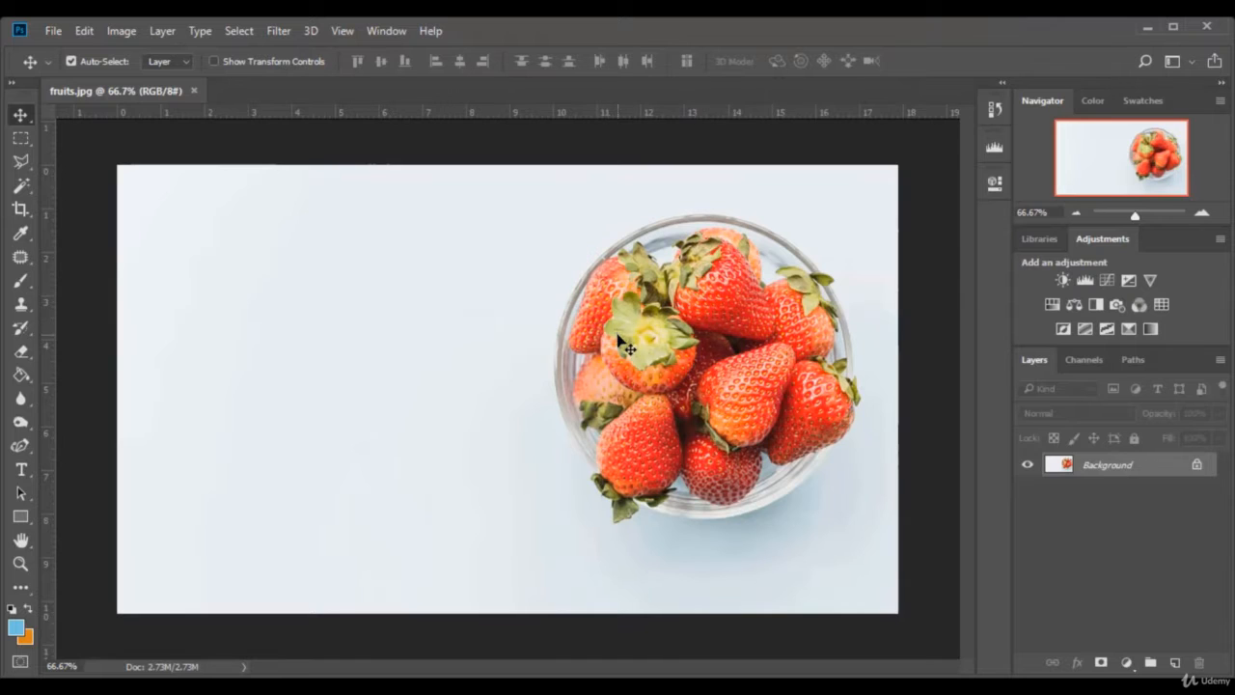
pyautogui.click(1197, 465)
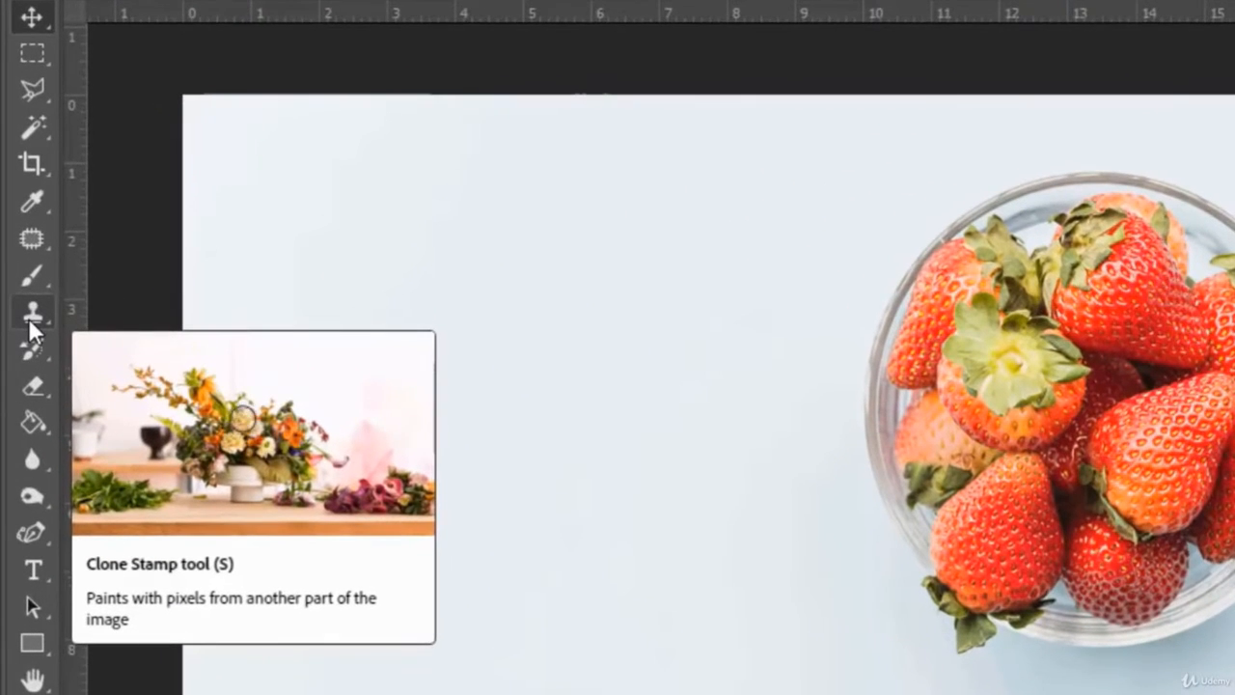
# - Set up the Clone Stamp tool with a soft brush 66 px in size
pyautogui.click(30, 323)
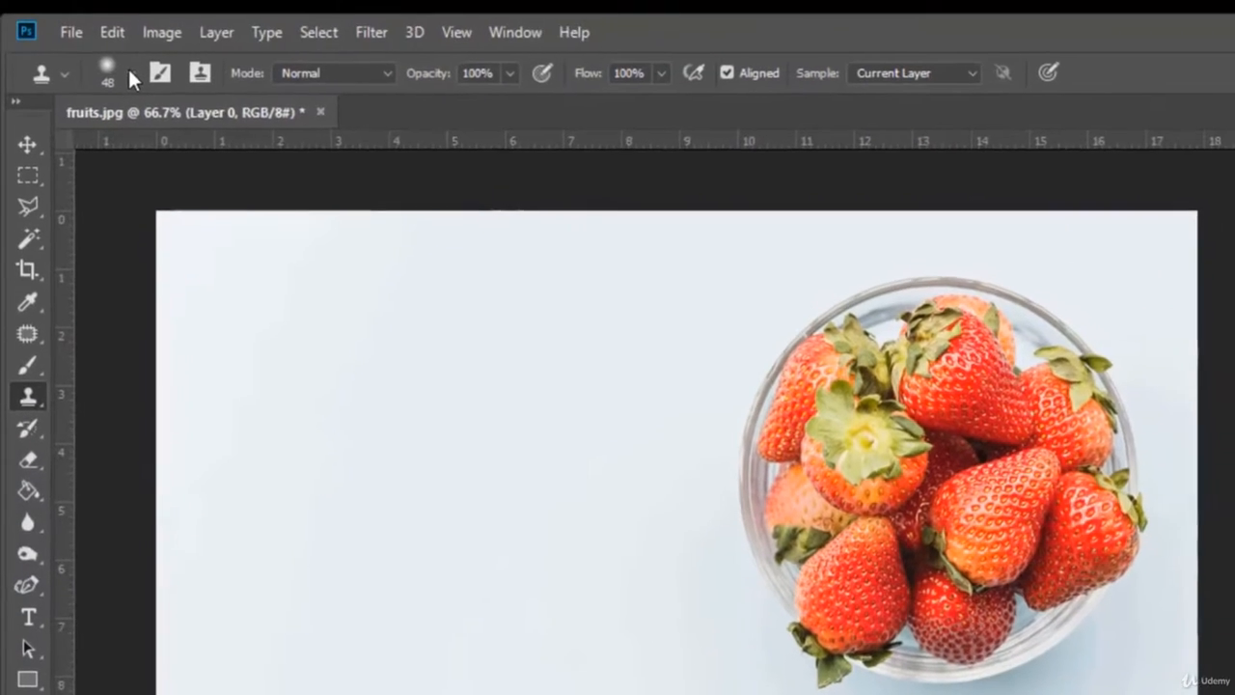
pyautogui.click(128, 70)
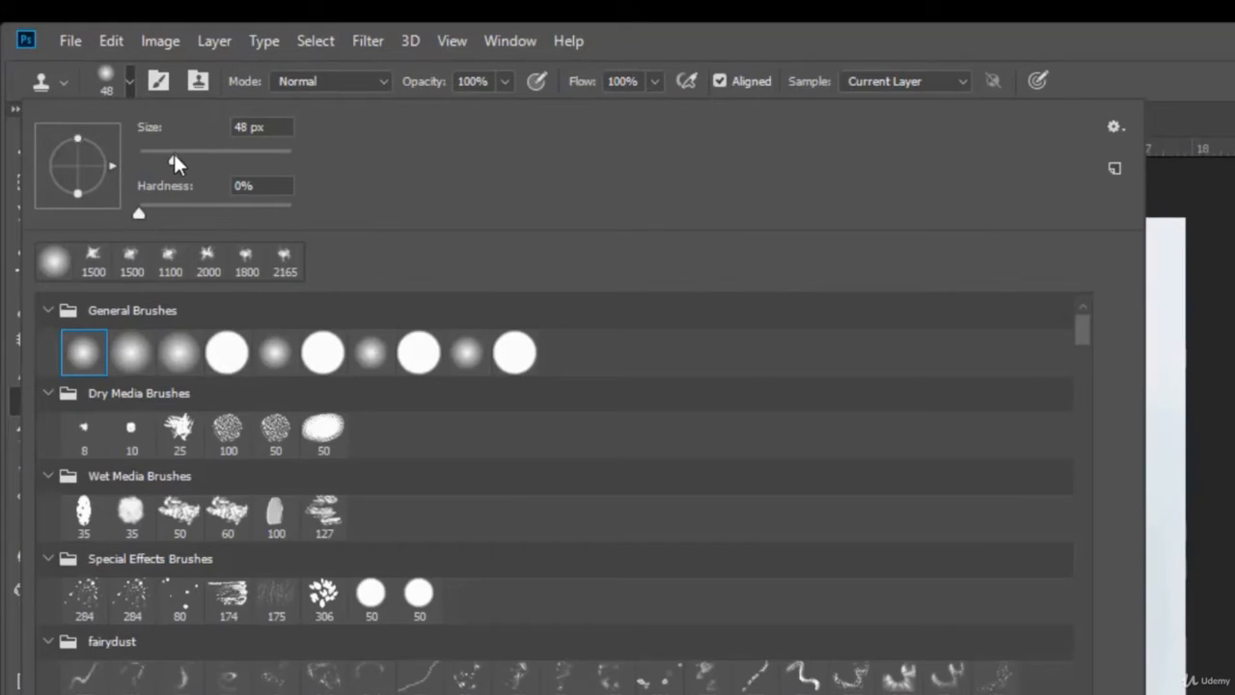
pyautogui.moveTo(175, 156); pyautogui.dragTo(188, 156)
pyautogui.press('Return')
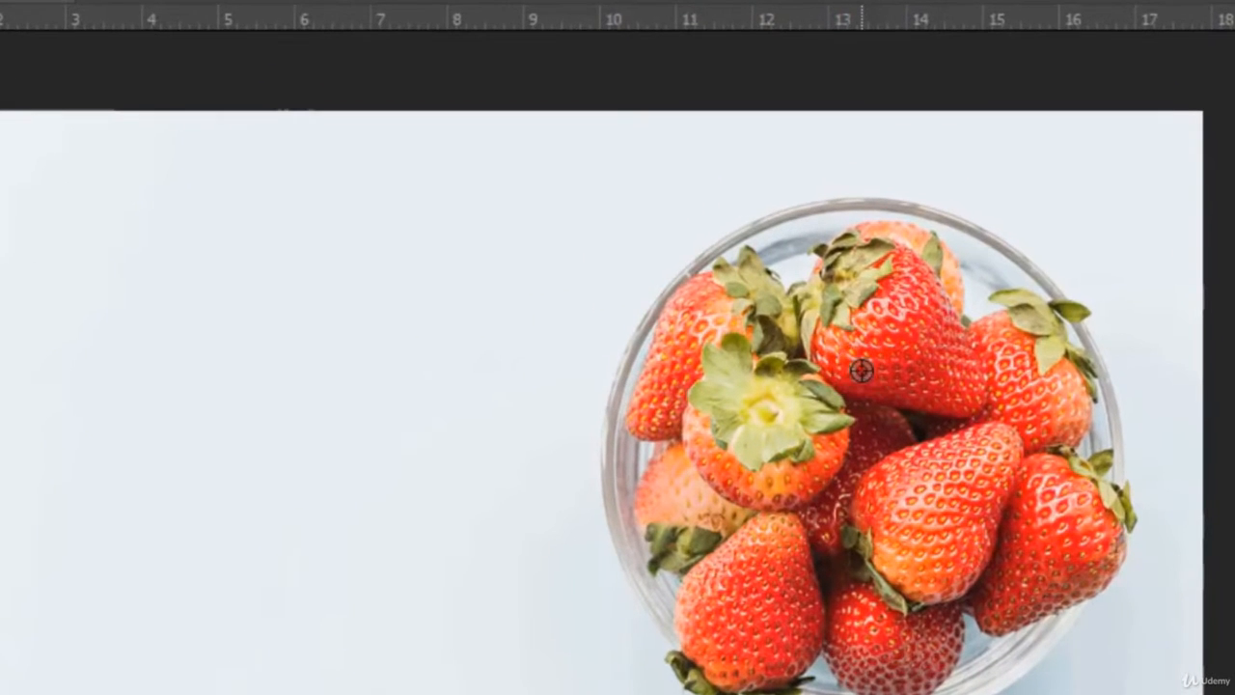
# - Clone the whole bowl of strawberries, including its glass rim, onto the empty left half of the image
pyautogui.keyDown('alt'); pyautogui.click(861, 369); pyautogui.keyUp('alt')
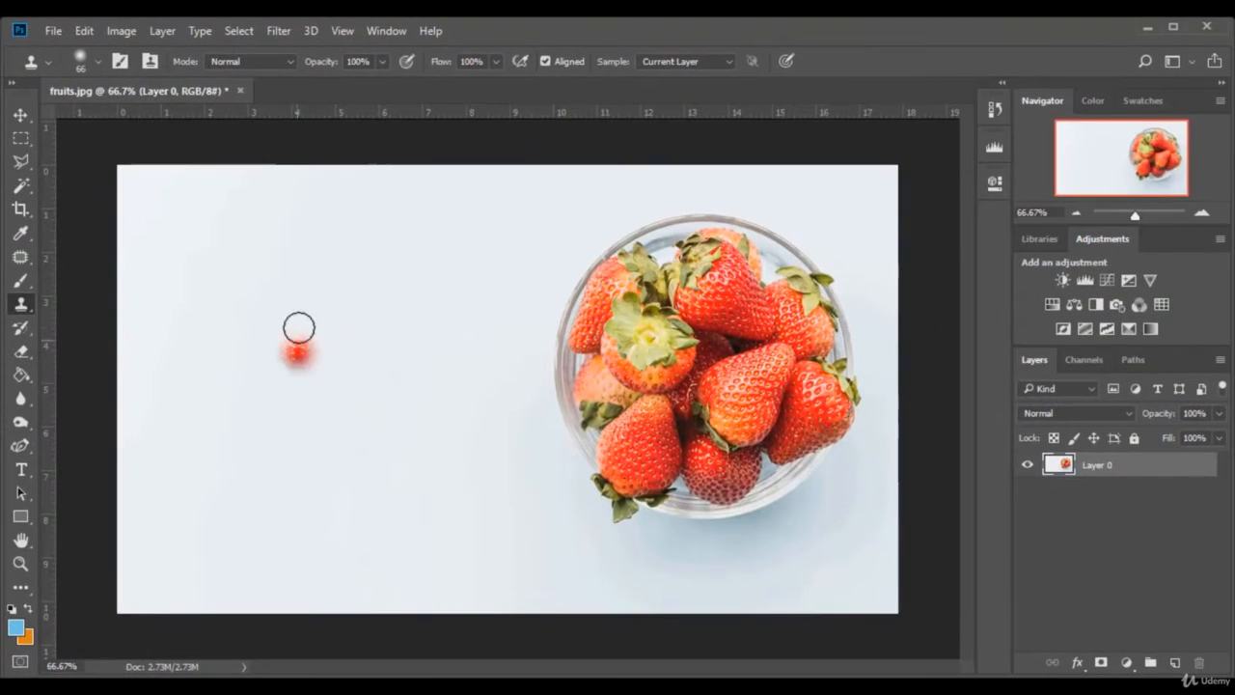
pyautogui.moveTo(318, 387)
pyautogui.mouseDown()
pyautogui.moveTo(323, 354)
pyautogui.moveTo(312, 353)
pyautogui.moveTo(267, 415)
pyautogui.moveTo(286, 312)
pyautogui.moveTo(348, 340)
pyautogui.moveTo(259, 420)
pyautogui.moveTo(236, 358)
pyautogui.moveTo(366, 373)
pyautogui.moveTo(316, 455)
pyautogui.moveTo(247, 425)
pyautogui.moveTo(326, 433)
pyautogui.moveTo(353, 387)
pyautogui.moveTo(349, 327)
pyautogui.moveTo(276, 303)
pyautogui.moveTo(222, 347)
pyautogui.moveTo(226, 443)
pyautogui.moveTo(272, 470)
pyautogui.moveTo(235, 468)
pyautogui.moveTo(188, 418)
pyautogui.moveTo(187, 397)
pyautogui.moveTo(178, 461)
pyautogui.moveTo(274, 509)
pyautogui.moveTo(329, 456)
pyautogui.moveTo(244, 497)
pyautogui.moveTo(215, 447)
pyautogui.moveTo(192, 497)
pyautogui.moveTo(241, 536)
pyautogui.moveTo(381, 483)
pyautogui.moveTo(348, 522)
pyautogui.moveTo(215, 543)
pyautogui.moveTo(378, 531)
pyautogui.moveTo(406, 508)
pyautogui.moveTo(270, 584)
pyautogui.moveTo(222, 565)
pyautogui.moveTo(299, 580)
pyautogui.moveTo(368, 552)
pyautogui.moveTo(423, 416)
pyautogui.moveTo(430, 536)
pyautogui.moveTo(406, 545)
pyautogui.moveTo(463, 450)
pyautogui.moveTo(436, 518)
pyautogui.moveTo(458, 348)
pyautogui.moveTo(376, 480)
pyautogui.moveTo(285, 522)
pyautogui.moveTo(399, 441)
pyautogui.moveTo(414, 368)
pyautogui.moveTo(352, 312)
pyautogui.moveTo(403, 400)
pyautogui.mouseUp()
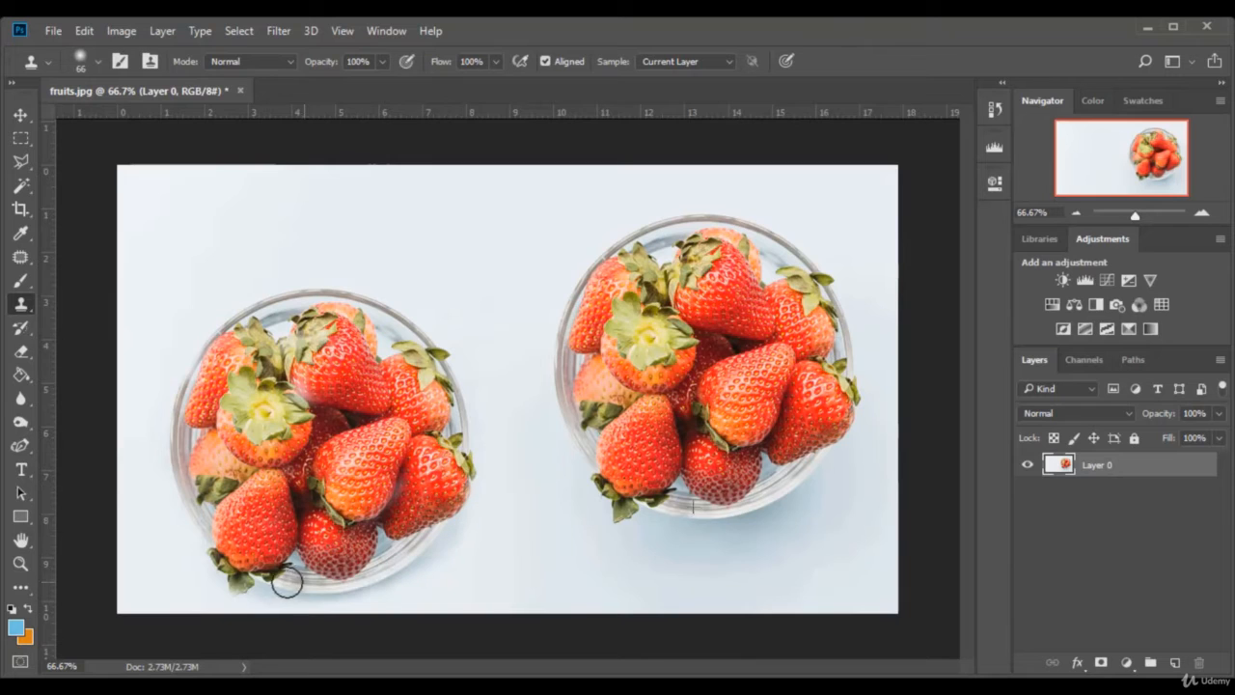
pyautogui.moveTo(210, 542)
pyautogui.mouseDown()
pyautogui.moveTo(178, 377)
pyautogui.moveTo(220, 330)
pyautogui.moveTo(173, 377)
pyautogui.moveTo(189, 465)
pyautogui.moveTo(235, 313)
pyautogui.moveTo(354, 301)
pyautogui.mouseUp()
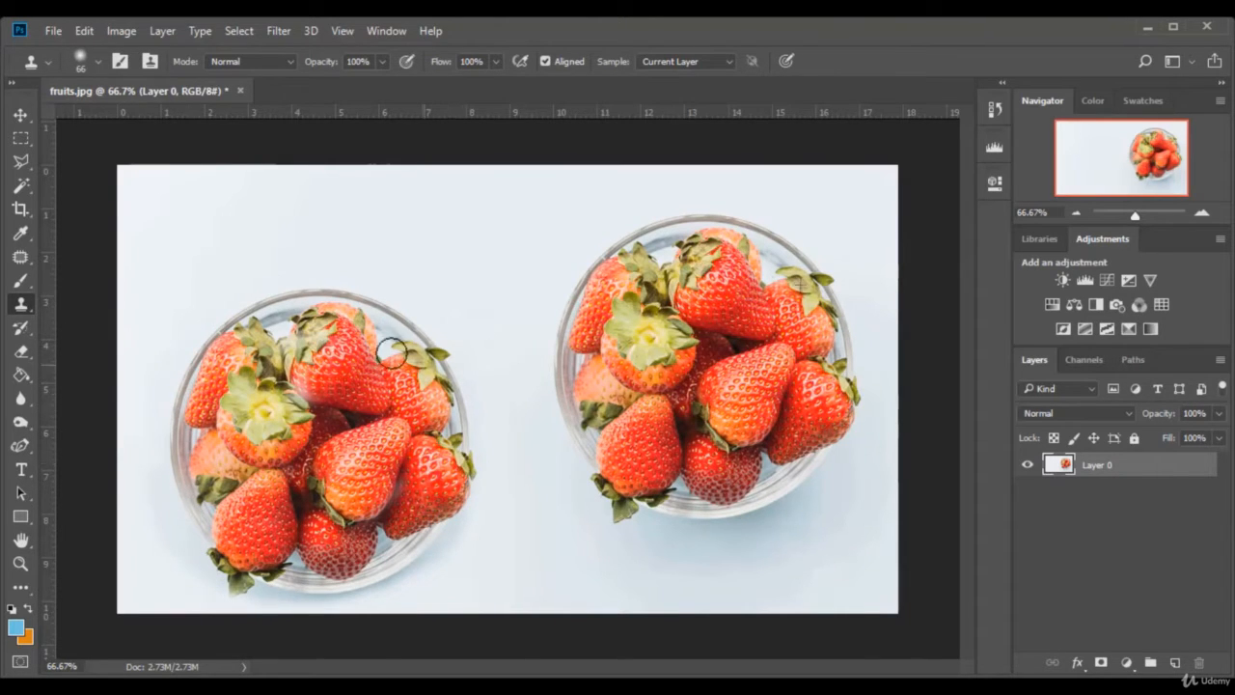
pyautogui.moveTo(214, 500)
pyautogui.mouseDown()
pyautogui.moveTo(254, 440)
pyautogui.moveTo(196, 547)
pyautogui.moveTo(317, 567)
pyautogui.moveTo(445, 422)
pyautogui.moveTo(440, 389)
pyautogui.moveTo(385, 556)
pyautogui.moveTo(309, 572)
pyautogui.moveTo(419, 533)
pyautogui.mouseUp()
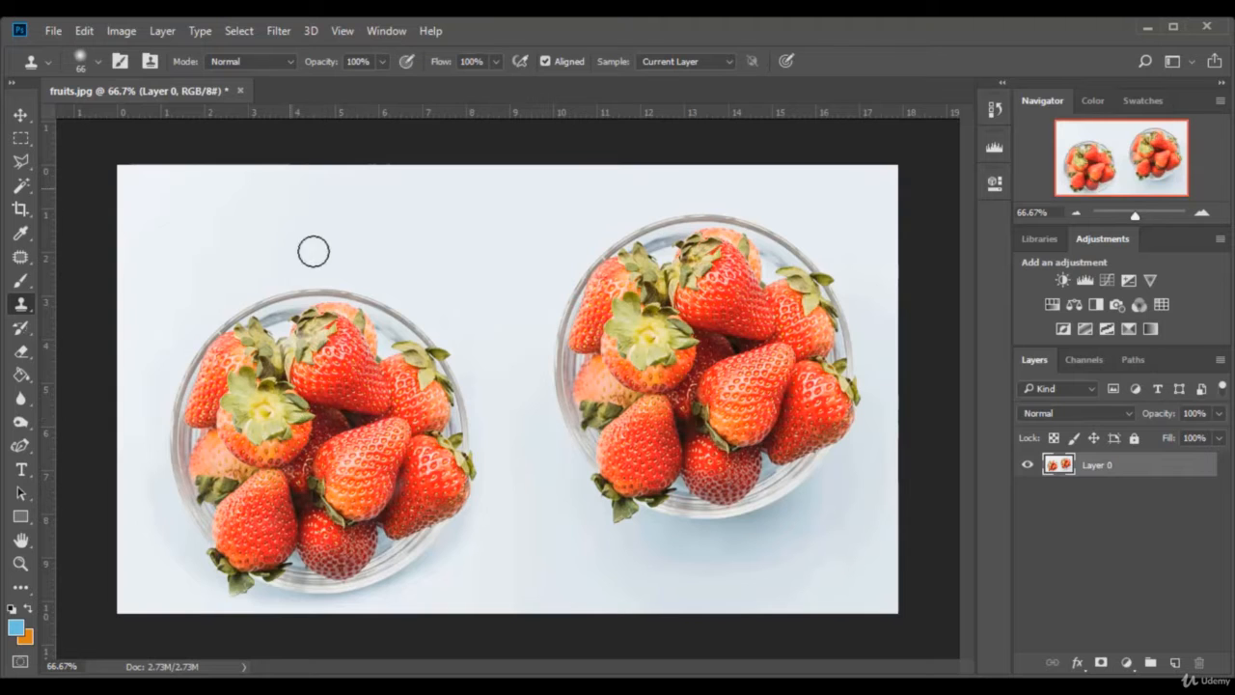
# - Close fruits.jpg without saving the changes and open the coffe image
pyautogui.click(240, 91)
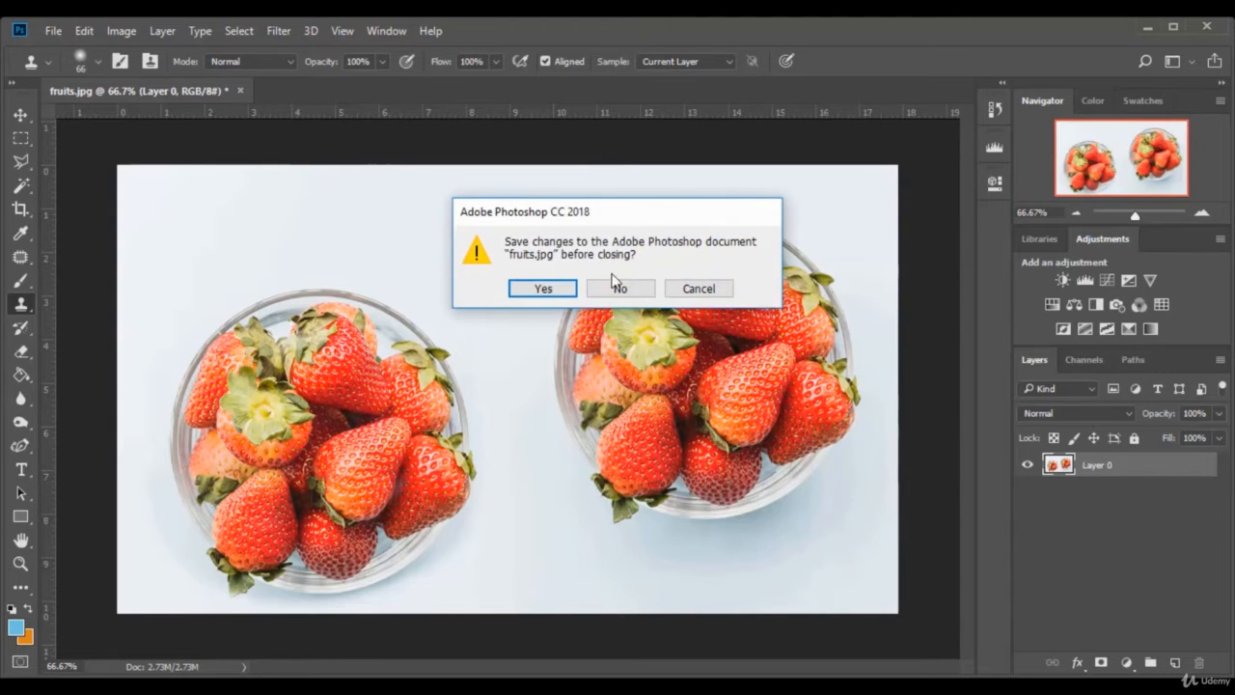
pyautogui.click(620, 289)
pyautogui.click(54, 30)
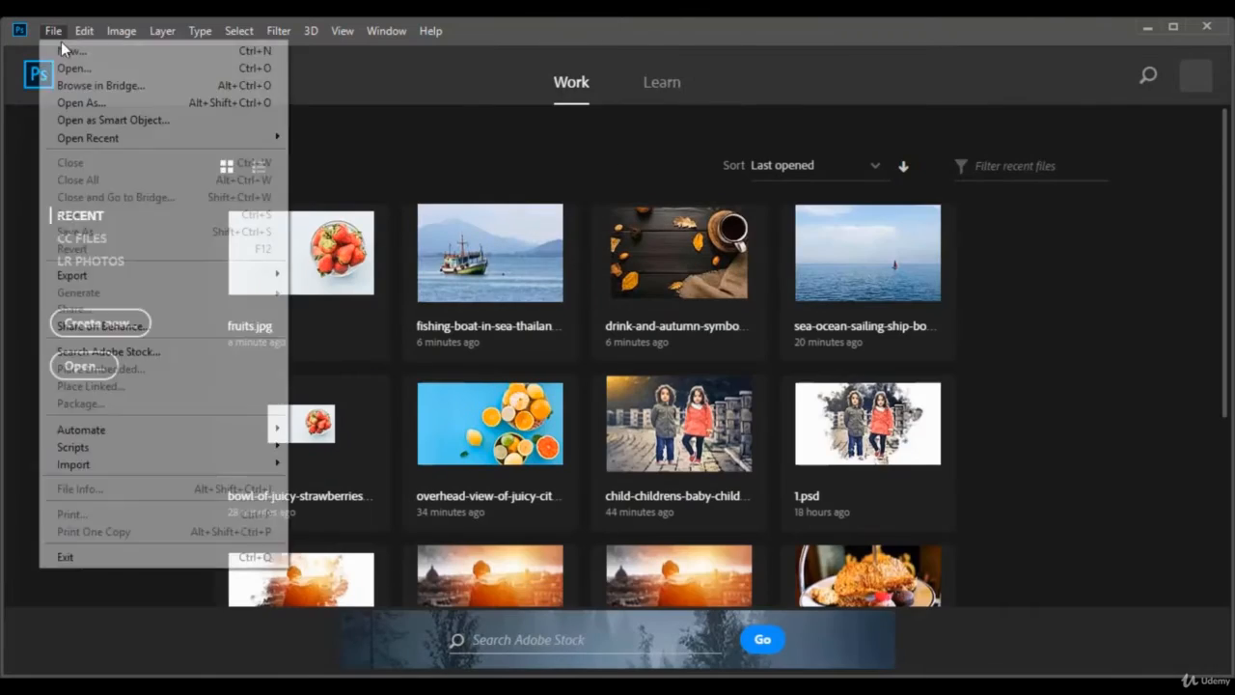
pyautogui.click(97, 69)
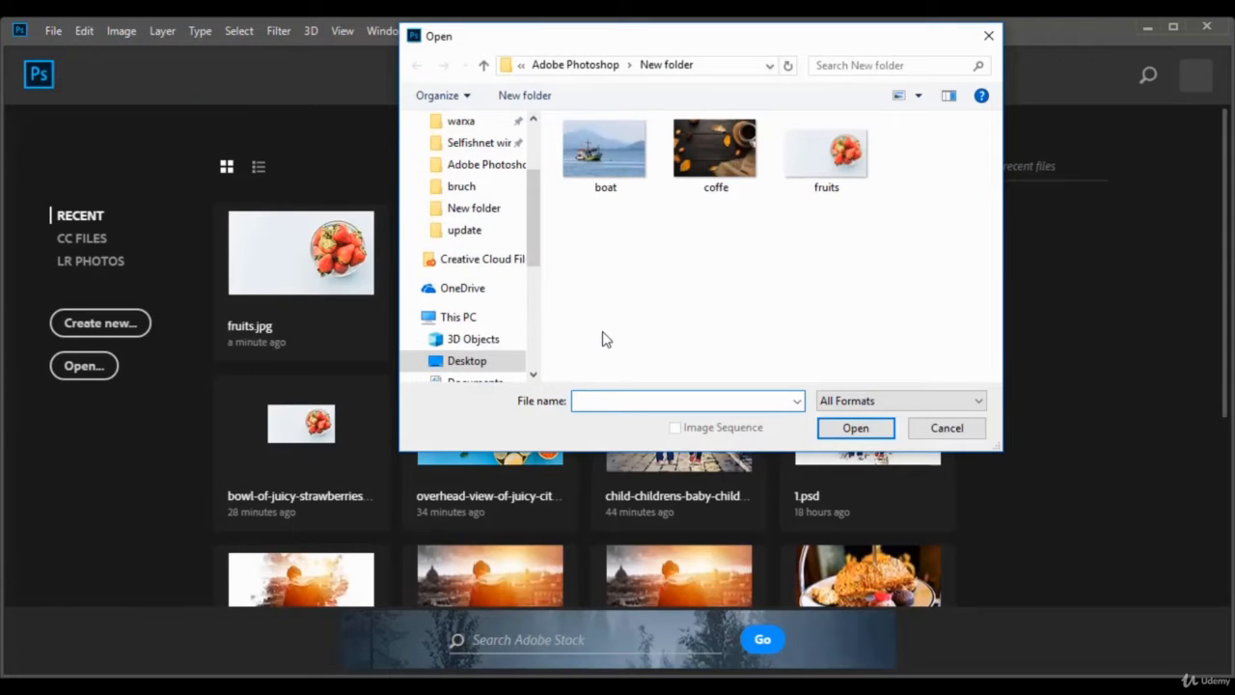
pyautogui.click(714, 164)
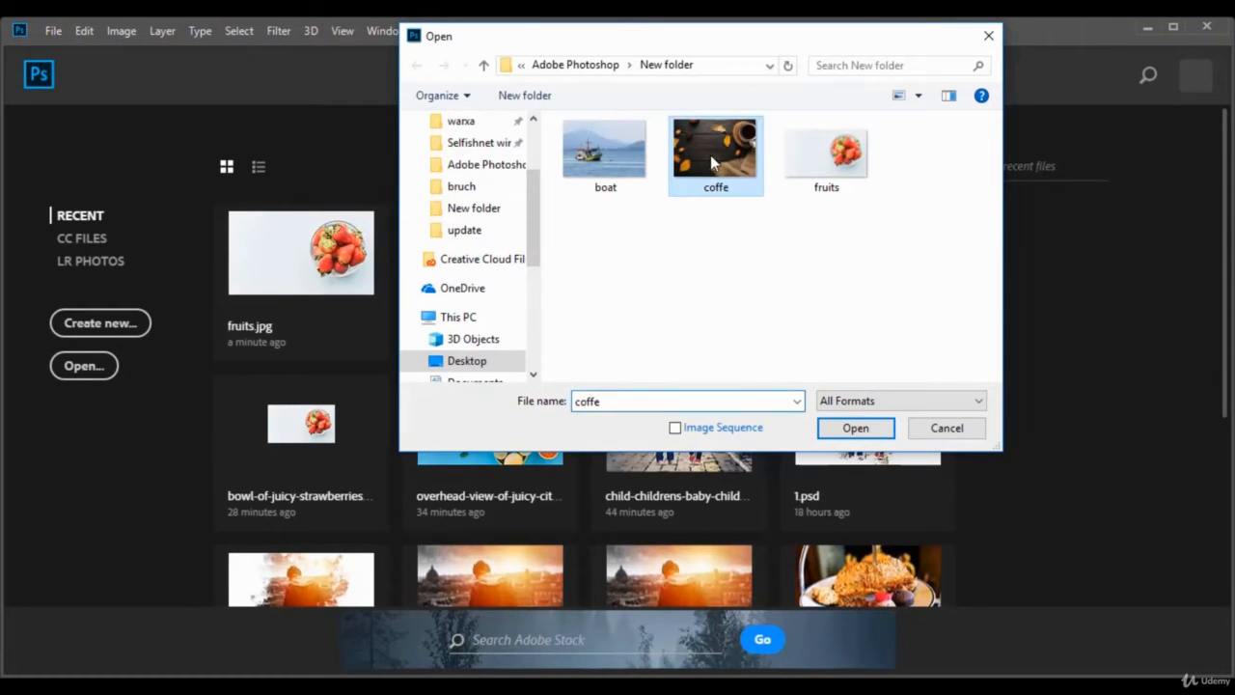
pyautogui.click(855, 427)
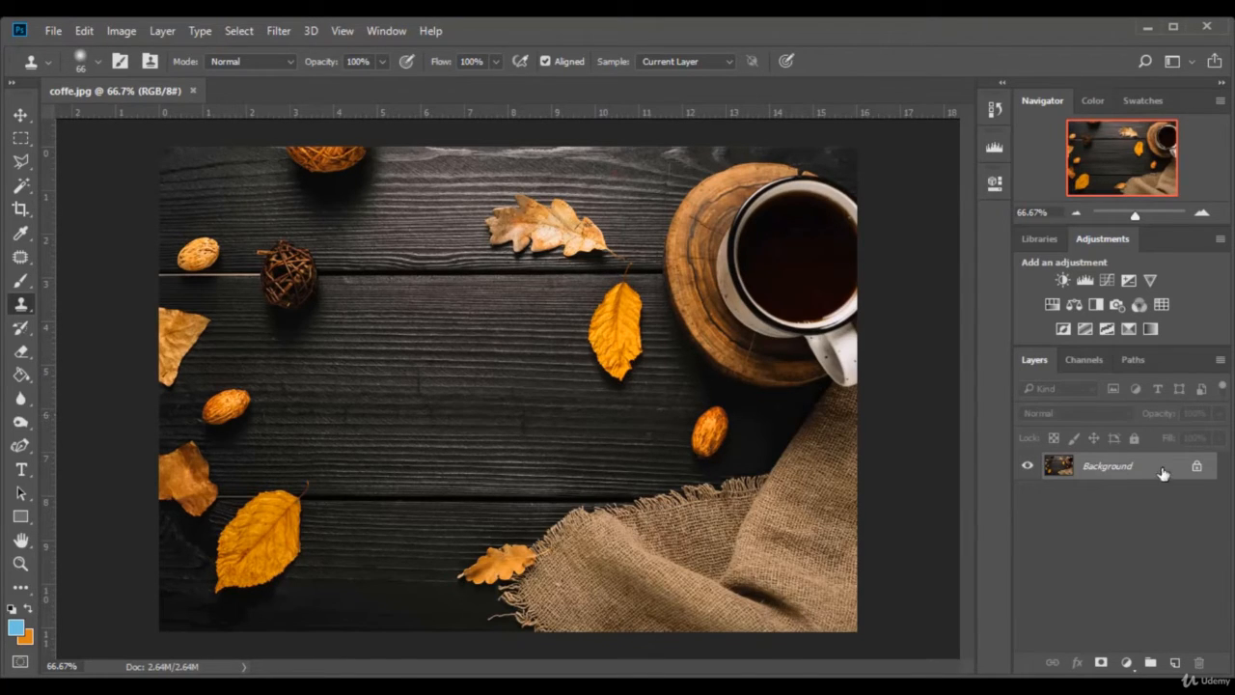
# - Unlock the Background layer and clone the yellow leaf beside the coffee cup onto the empty planks to its left
pyautogui.click(1197, 467)
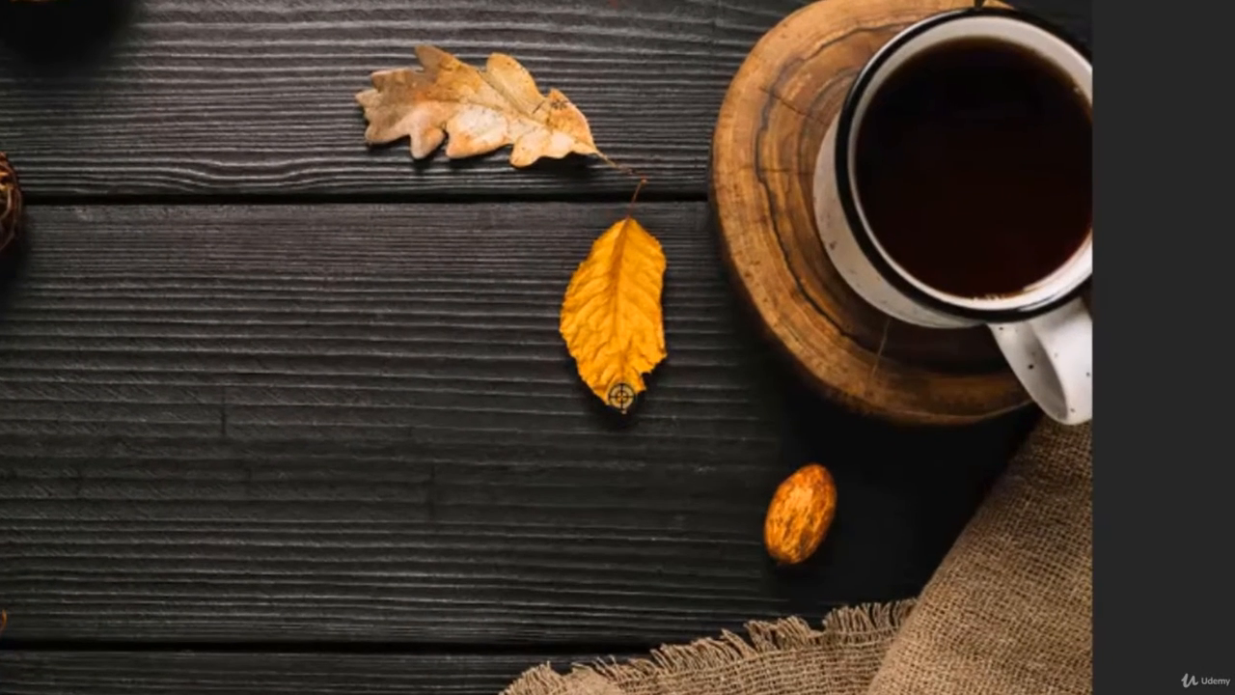
pyautogui.keyDown('alt'); pyautogui.click(620, 369); pyautogui.keyUp('alt')
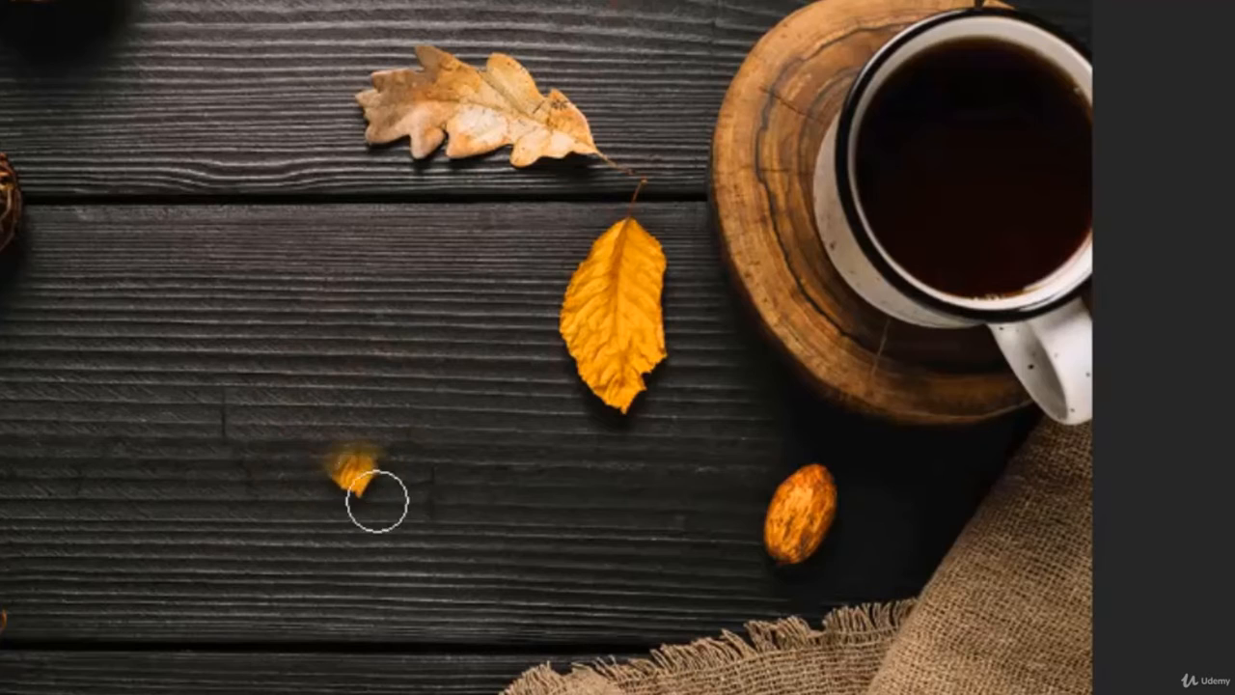
pyautogui.moveTo(356, 501)
pyautogui.mouseDown()
pyautogui.moveTo(368, 439)
pyautogui.moveTo(326, 419)
pyautogui.moveTo(316, 463)
pyautogui.moveTo(332, 484)
pyautogui.moveTo(312, 453)
pyautogui.moveTo(324, 389)
pyautogui.moveTo(361, 368)
pyautogui.moveTo(380, 448)
pyautogui.moveTo(386, 439)
pyautogui.moveTo(388, 393)
pyautogui.moveTo(357, 334)
pyautogui.moveTo(340, 411)
pyautogui.moveTo(356, 472)
pyautogui.mouseUp()
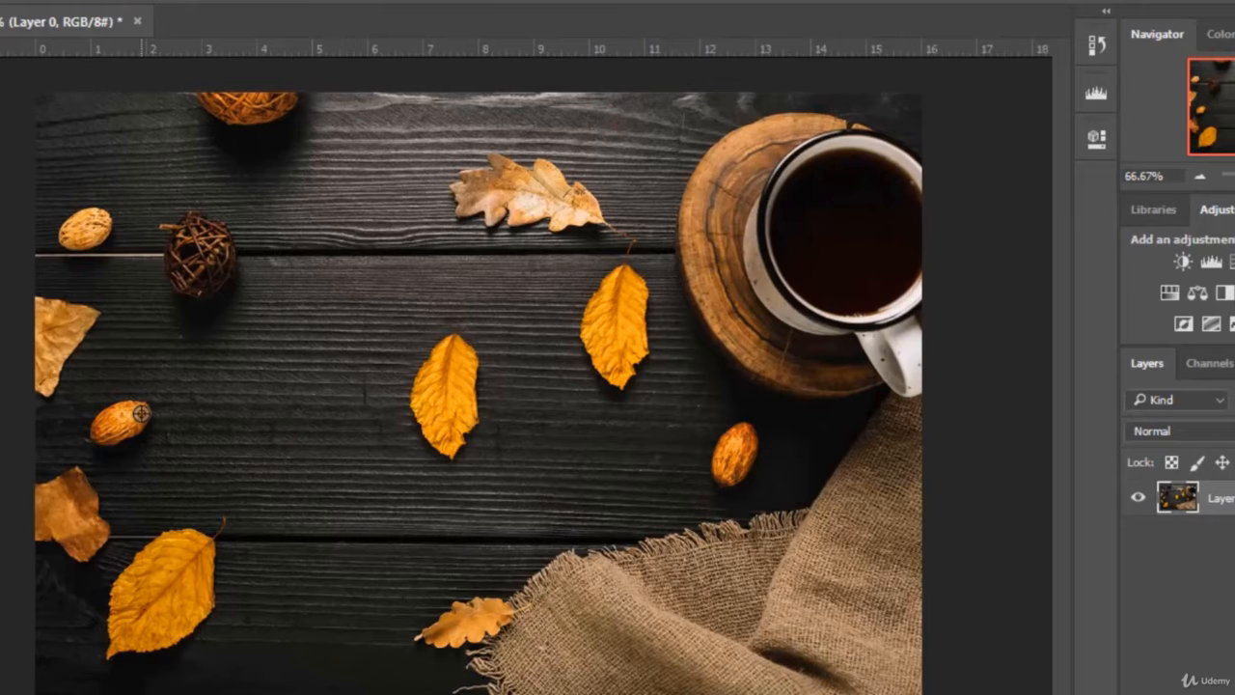
# - Clone the lower-left nut and the pale oak leaf from the upper plank onto the empty wood near the copied yellow leaf
pyautogui.keyDown('alt'); pyautogui.click(142, 413); pyautogui.keyUp('alt')
pyautogui.moveTo(306, 391)
pyautogui.mouseDown()
pyautogui.moveTo(270, 409)
pyautogui.moveTo(283, 395)
pyautogui.mouseUp()
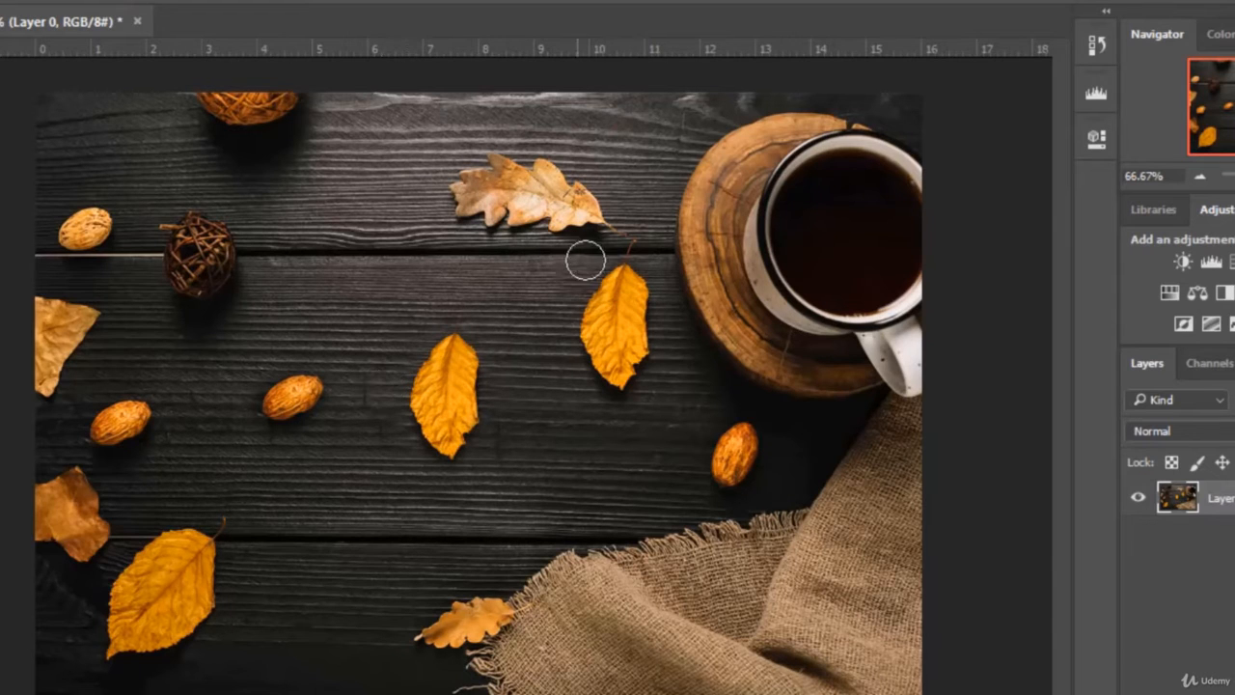
pyautogui.click(471, 191)
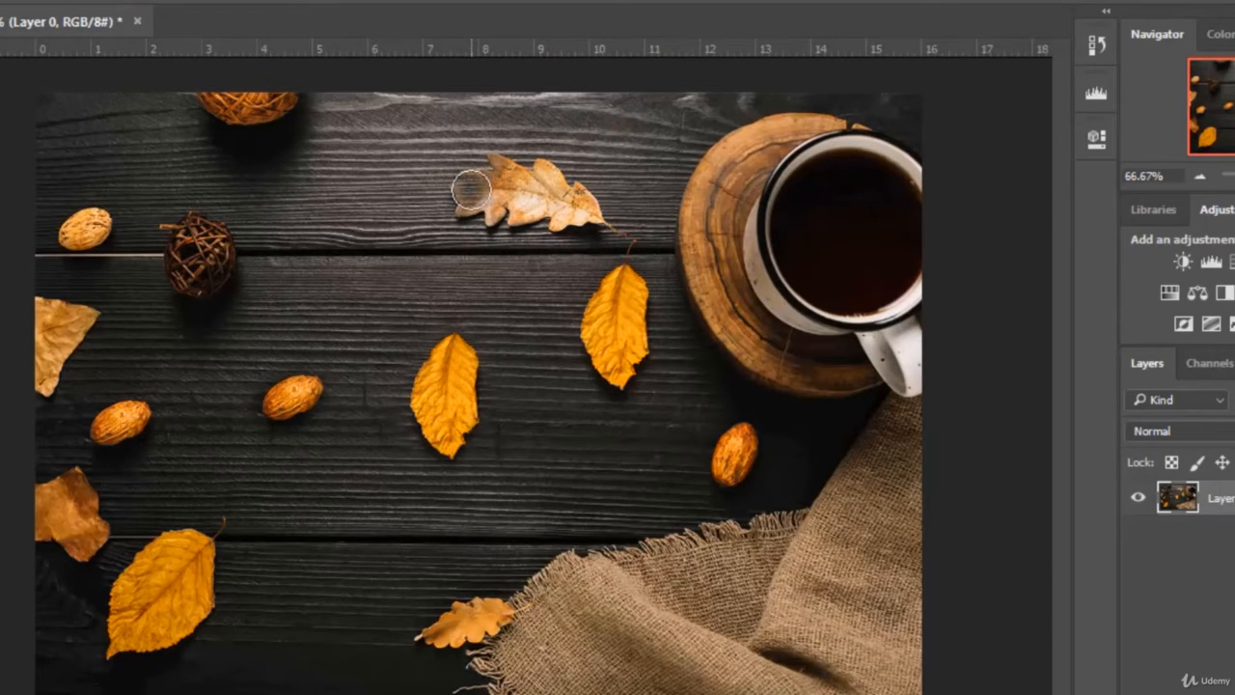
pyautogui.hotkey('ctrl', 'z')
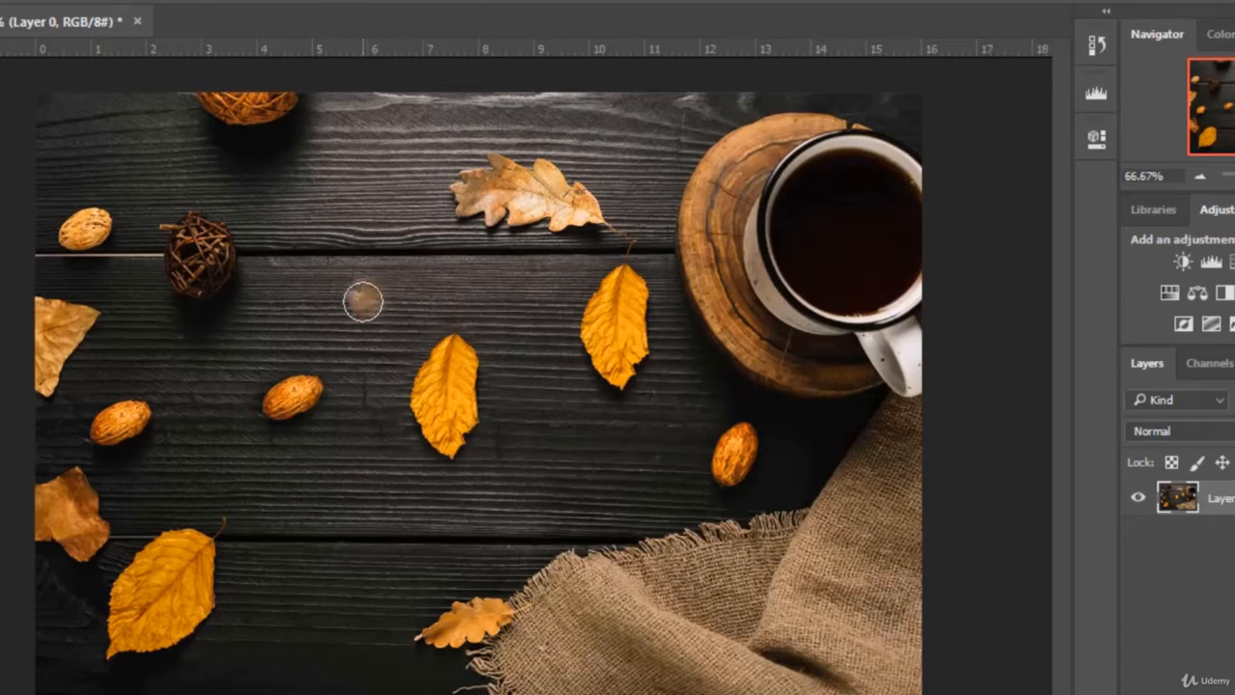
pyautogui.click(376, 521)
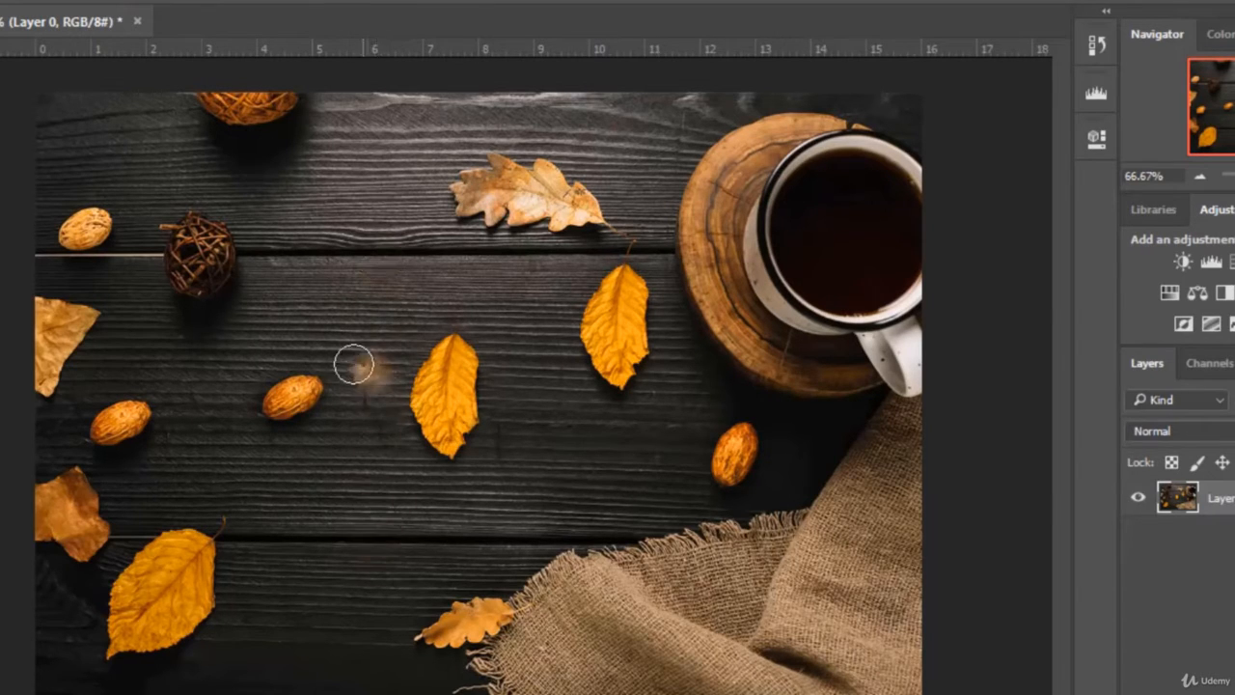
pyautogui.moveTo(324, 330)
pyautogui.mouseDown()
pyautogui.moveTo(338, 294)
pyautogui.moveTo(314, 317)
pyautogui.moveTo(394, 314)
pyautogui.moveTo(401, 336)
pyautogui.moveTo(375, 297)
pyautogui.moveTo(347, 323)
pyautogui.moveTo(309, 324)
pyautogui.moveTo(344, 345)
pyautogui.moveTo(417, 339)
pyautogui.mouseUp()
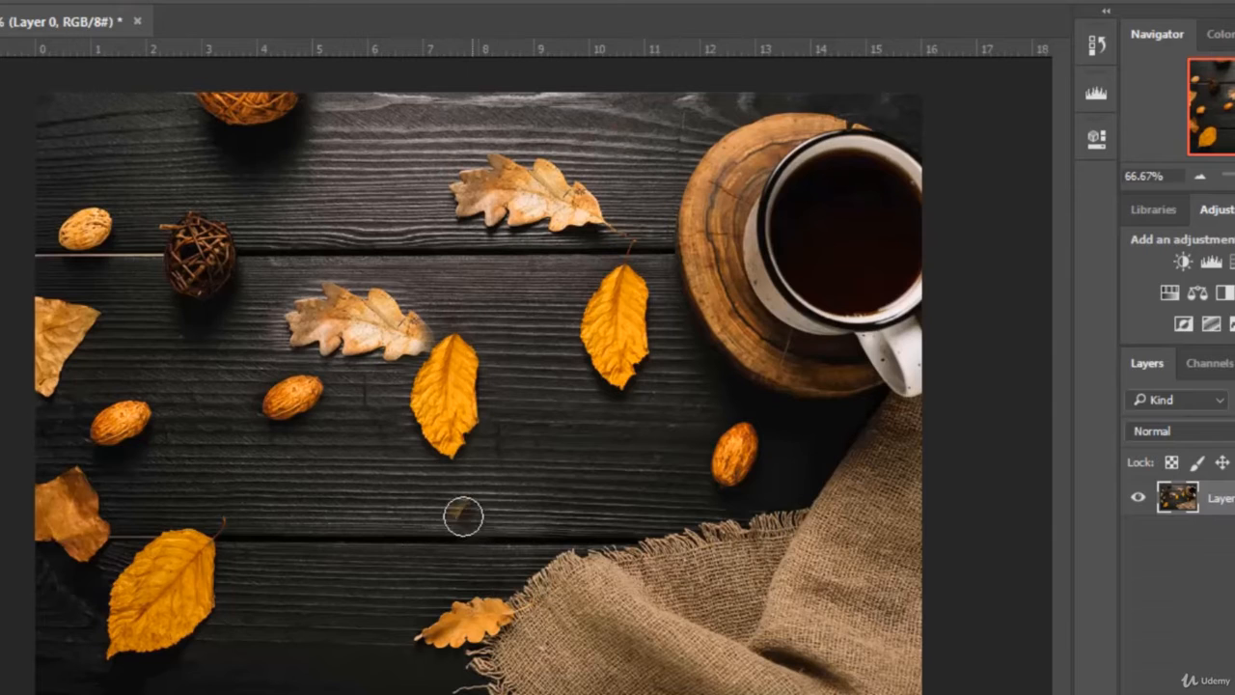
# - Close coffe.jpg without saving the changes and open the boat image
pyautogui.click(137, 21)
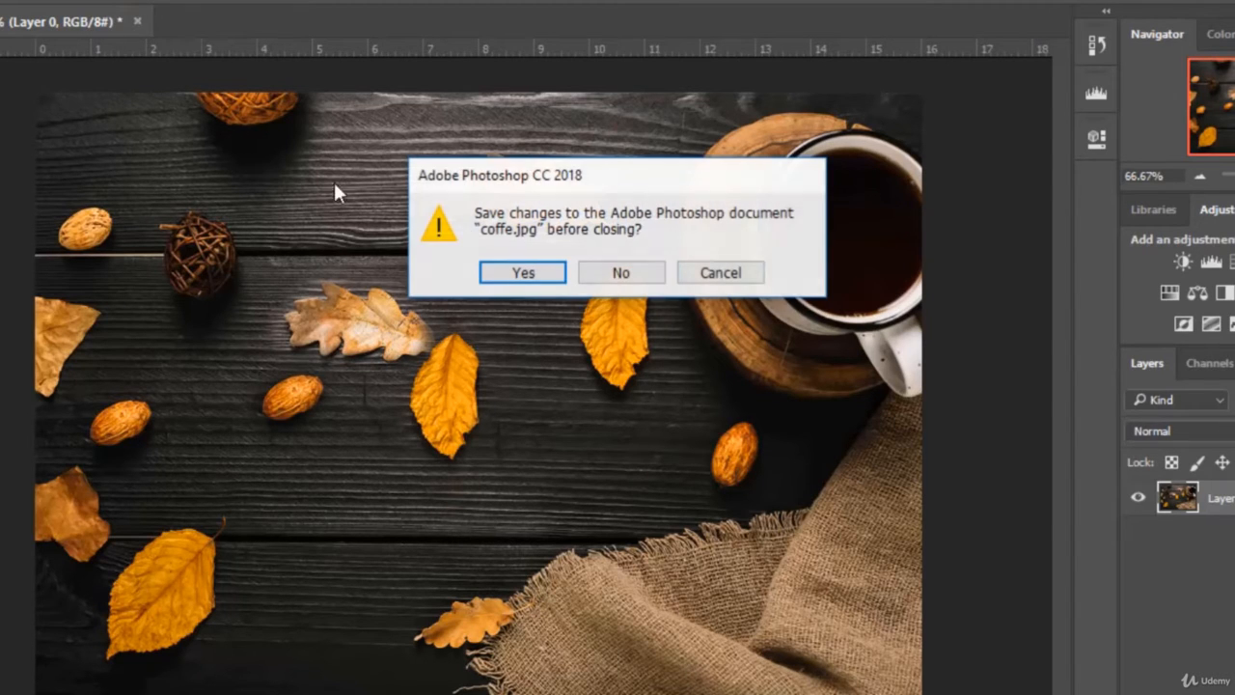
pyautogui.click(623, 273)
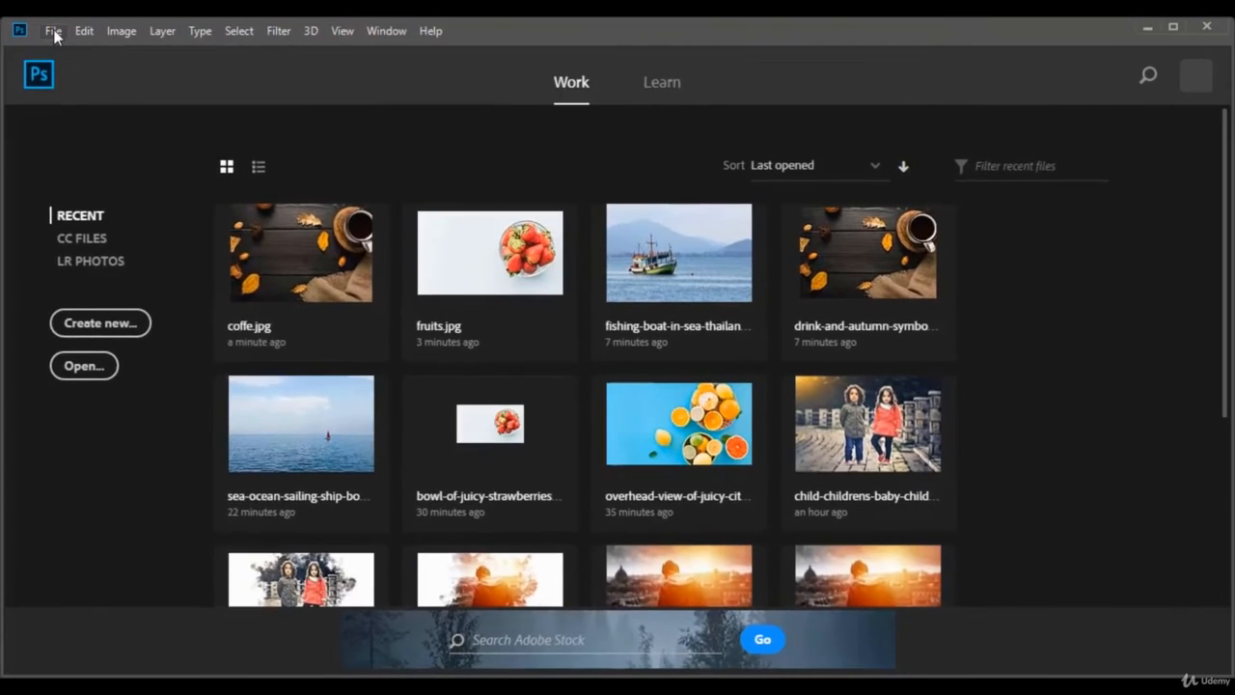
pyautogui.click(53, 30)
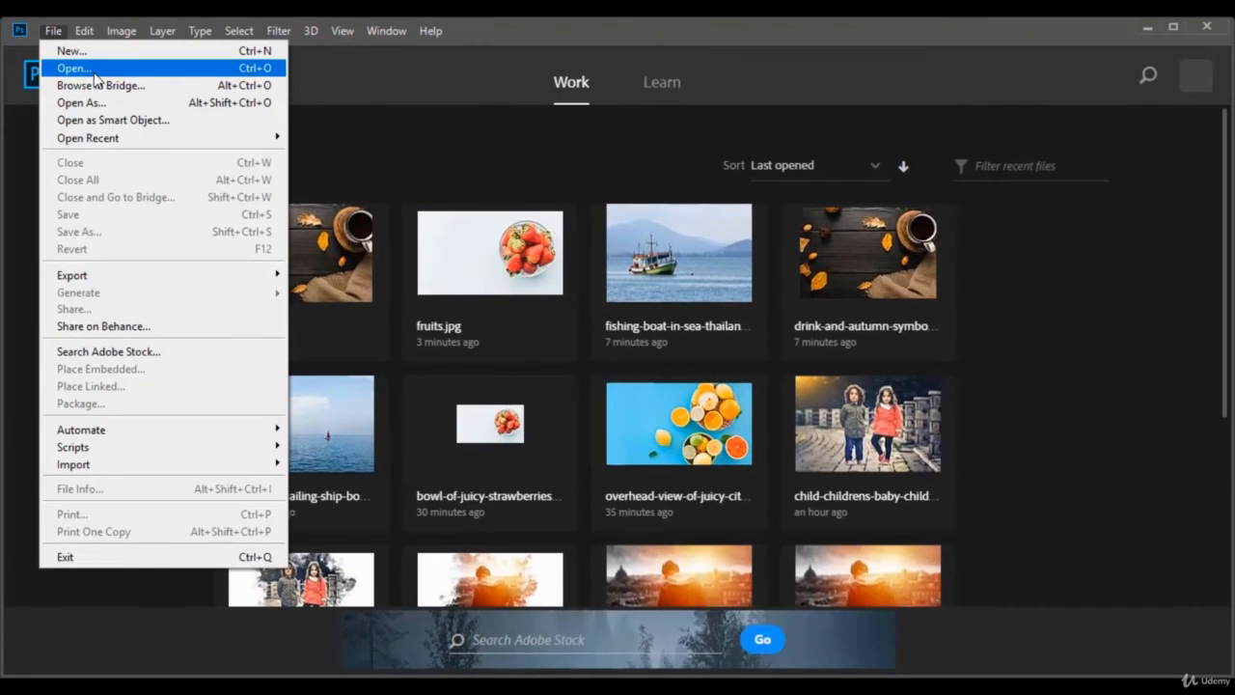
pyautogui.click(92, 73)
pyautogui.doubleClick(587, 156)
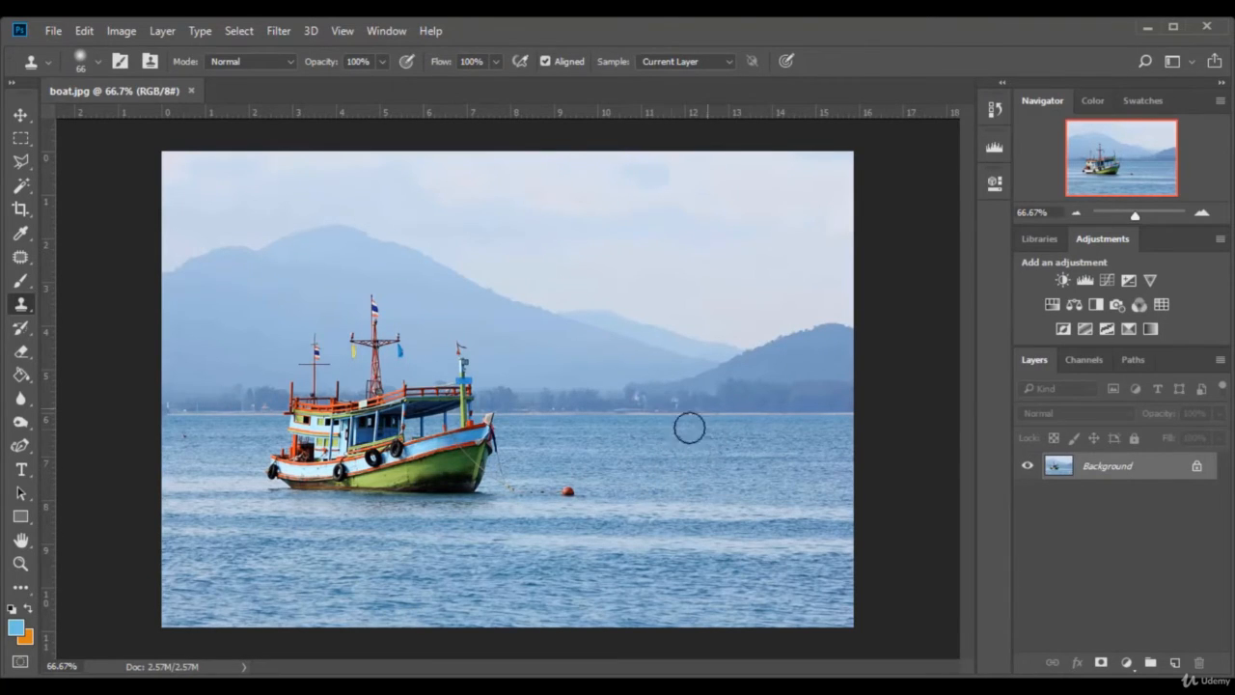
# - Unlock the Background layer and set the Clone Stamp brush size to 78 px
pyautogui.click(1194, 472)
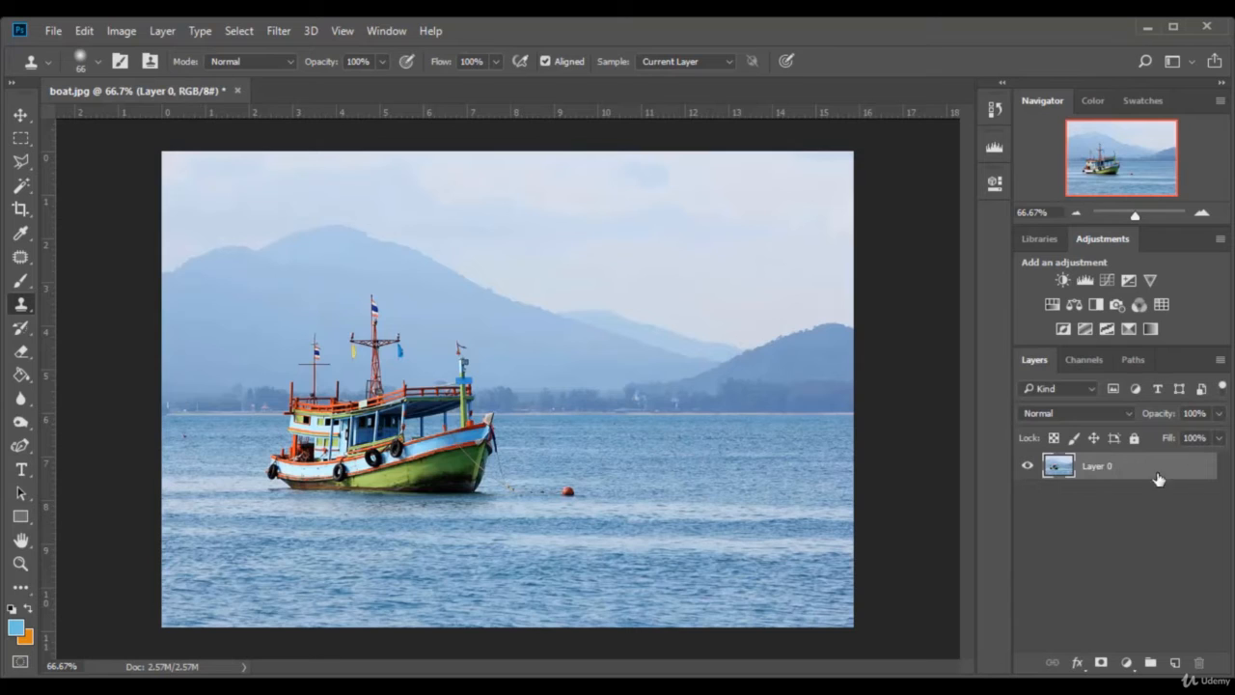
pyautogui.click(98, 61)
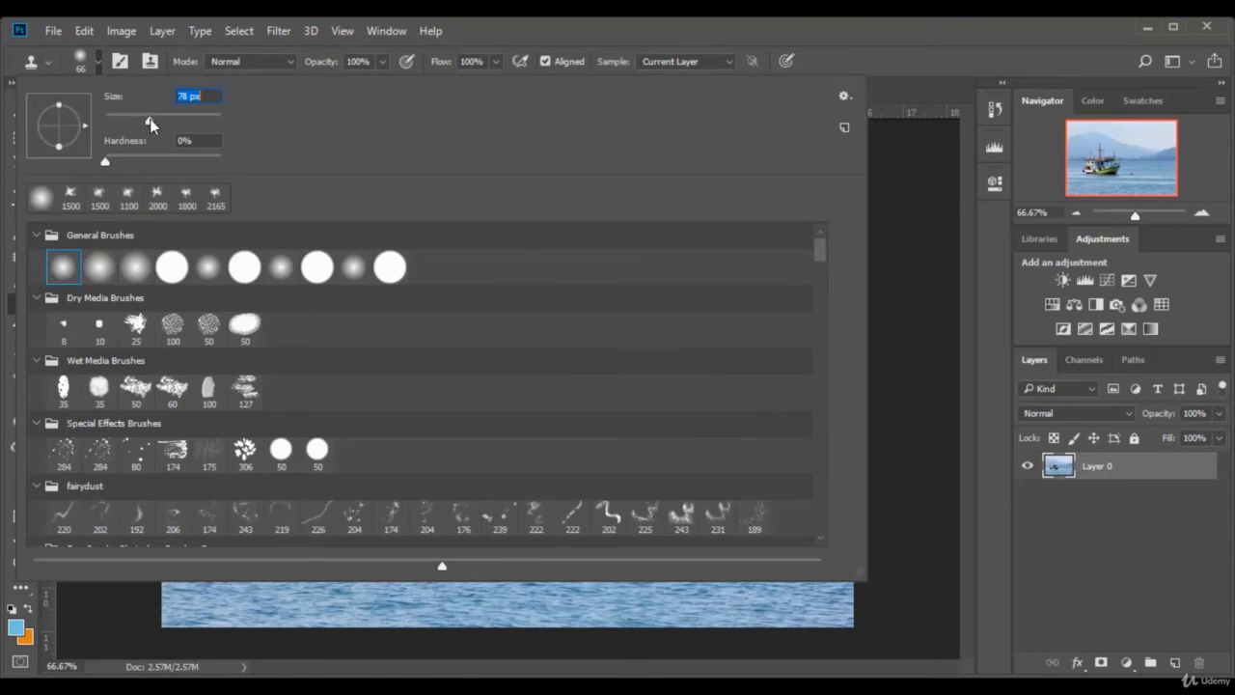
pyautogui.click(893, 52)
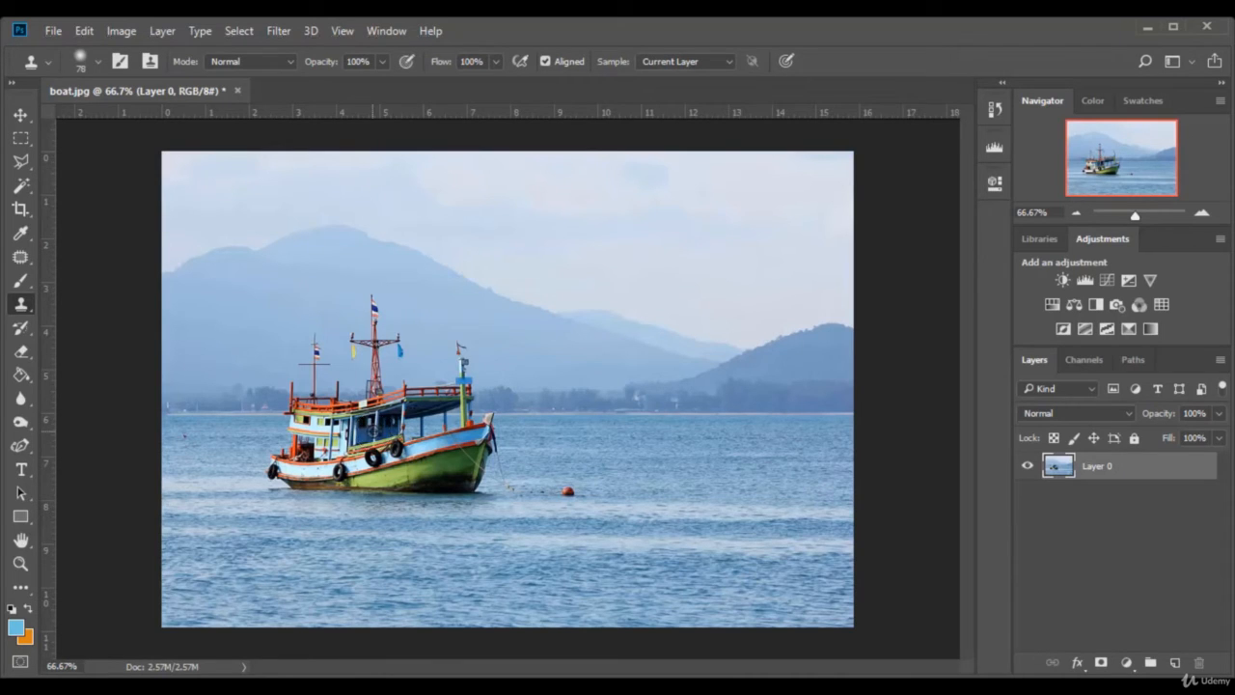
# - Clone the fishing boat with its hull, cabin and central mast onto the open water on the right side
pyautogui.keyDown('alt'); pyautogui.click(373, 431); pyautogui.keyUp('alt')
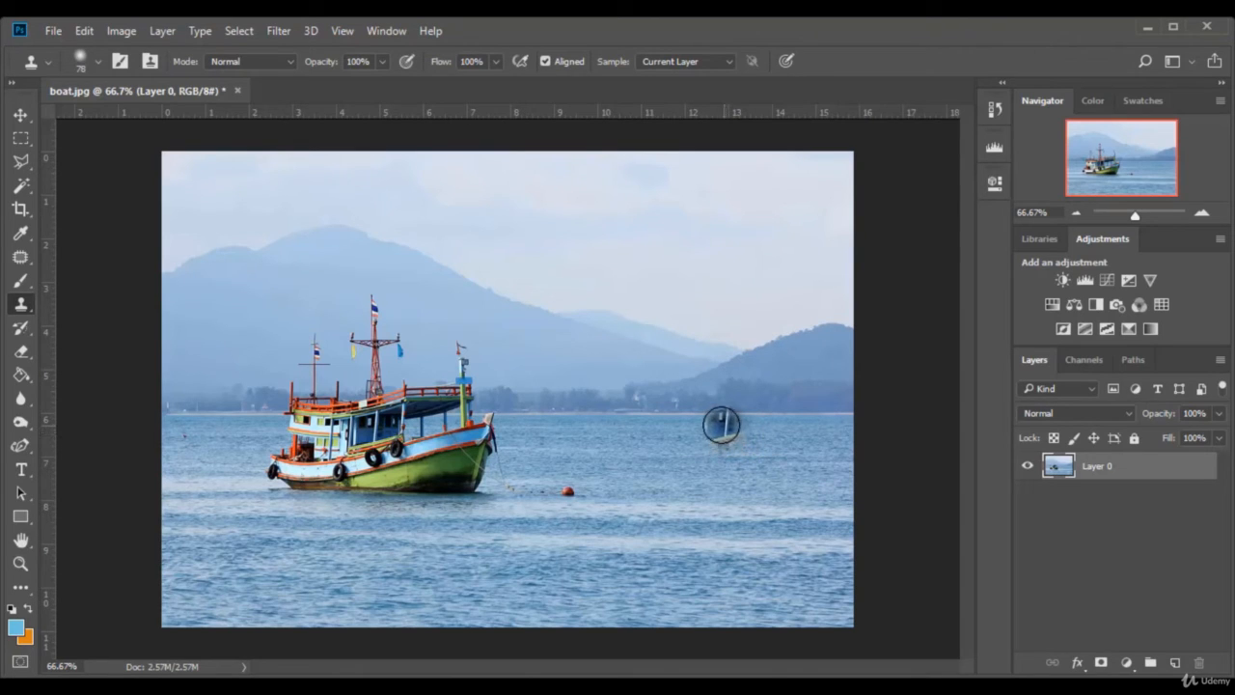
pyautogui.moveTo(708, 430)
pyautogui.mouseDown()
pyautogui.moveTo(677, 457)
pyautogui.moveTo(725, 458)
pyautogui.moveTo(751, 431)
pyautogui.moveTo(748, 462)
pyautogui.moveTo(699, 475)
pyautogui.moveTo(761, 470)
pyautogui.moveTo(792, 438)
pyautogui.moveTo(784, 472)
pyautogui.moveTo(764, 476)
pyautogui.moveTo(820, 439)
pyautogui.mouseUp()
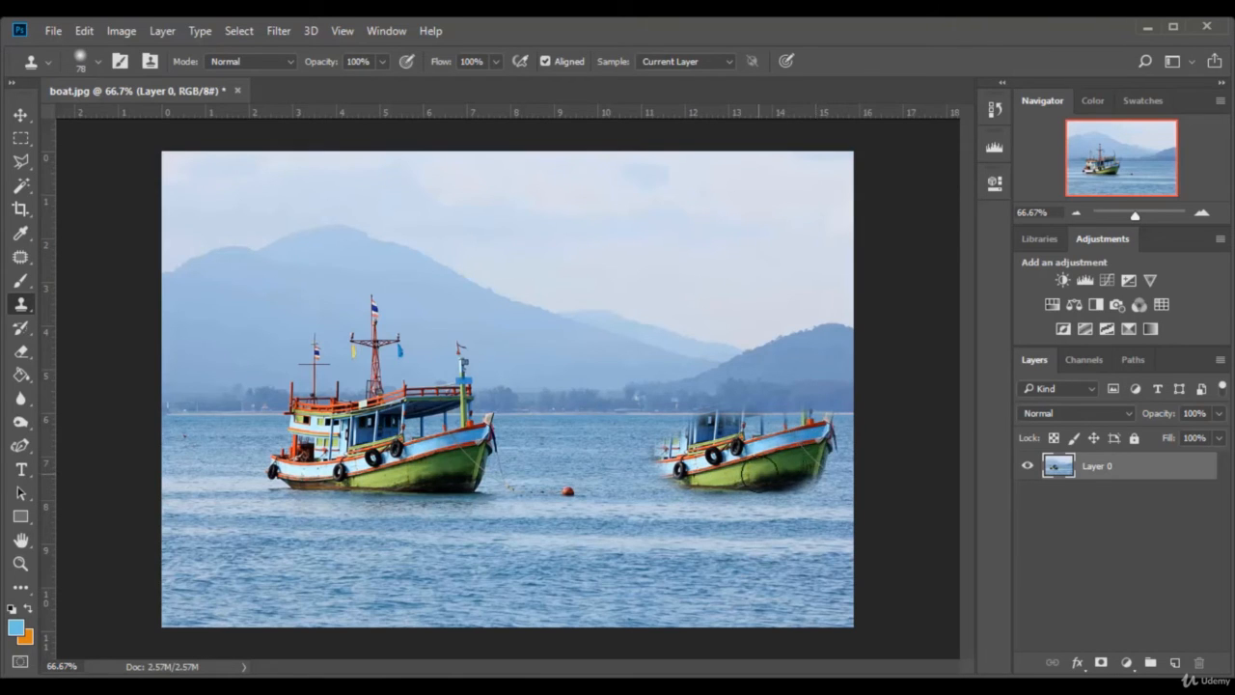
pyautogui.moveTo(757, 473)
pyautogui.mouseDown()
pyautogui.moveTo(669, 463)
pyautogui.moveTo(620, 474)
pyautogui.moveTo(656, 453)
pyautogui.moveTo(623, 468)
pyautogui.moveTo(642, 429)
pyautogui.moveTo(680, 429)
pyautogui.moveTo(671, 401)
pyautogui.moveTo(719, 401)
pyautogui.moveTo(731, 415)
pyautogui.moveTo(761, 395)
pyautogui.moveTo(768, 426)
pyautogui.moveTo(807, 416)
pyautogui.moveTo(798, 380)
pyautogui.mouseUp()
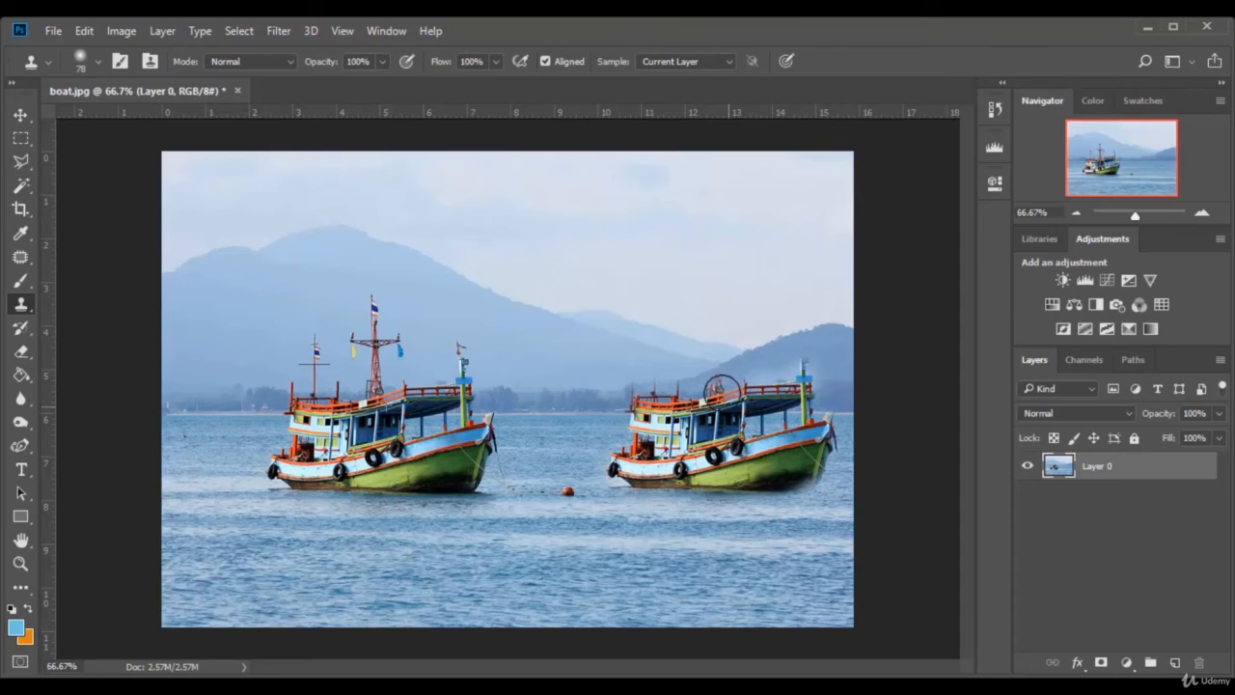
pyautogui.moveTo(722, 389)
pyautogui.mouseDown()
pyautogui.moveTo(715, 321)
pyautogui.moveTo(731, 335)
pyautogui.moveTo(709, 338)
pyautogui.moveTo(716, 314)
pyautogui.moveTo(714, 379)
pyautogui.moveTo(648, 444)
pyautogui.moveTo(706, 482)
pyautogui.moveTo(750, 474)
pyautogui.moveTo(631, 482)
pyautogui.moveTo(682, 495)
pyautogui.moveTo(740, 489)
pyautogui.moveTo(788, 457)
pyautogui.moveTo(821, 492)
pyautogui.moveTo(841, 492)
pyautogui.moveTo(765, 501)
pyautogui.moveTo(835, 446)
pyautogui.moveTo(807, 453)
pyautogui.mouseUp()
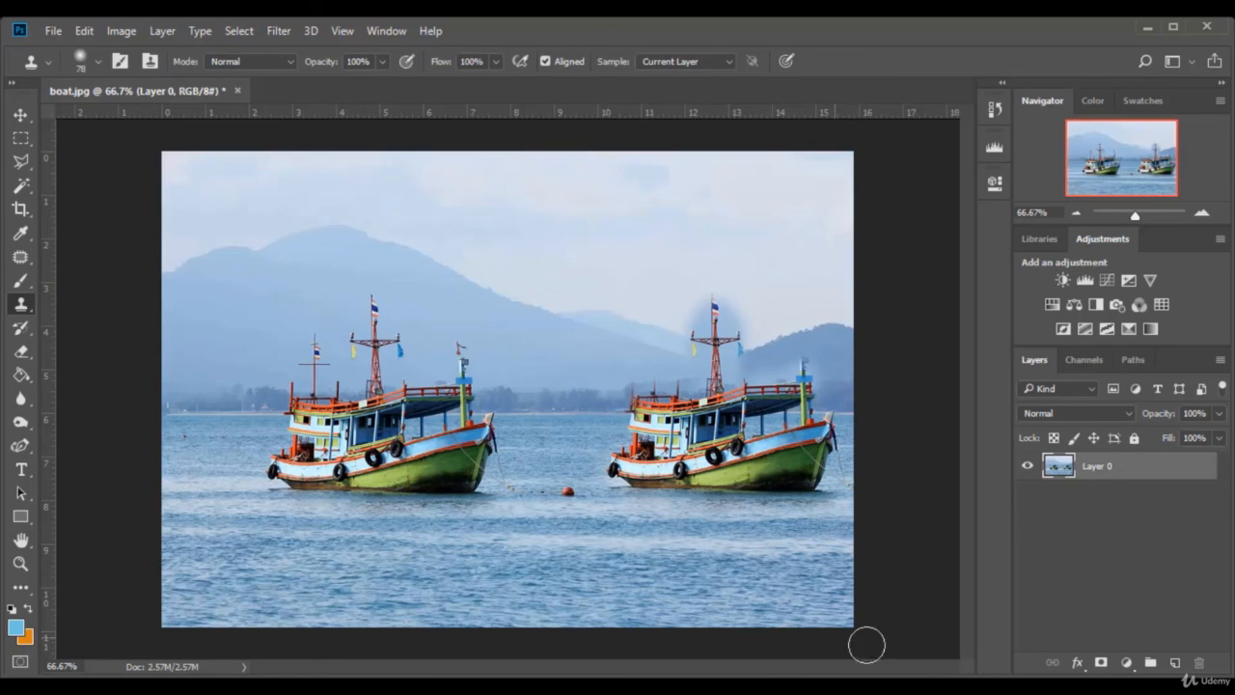